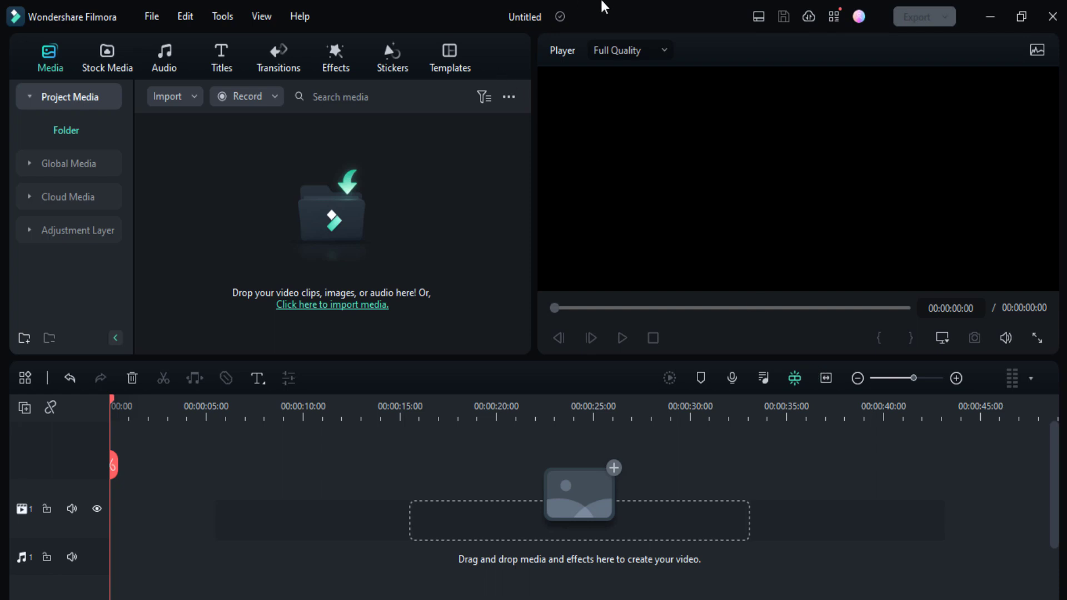
Step: Place the Ship - 7338 clip on the video track, preview it, and park the playhead near 00:00:04:22
left_click(346, 203)
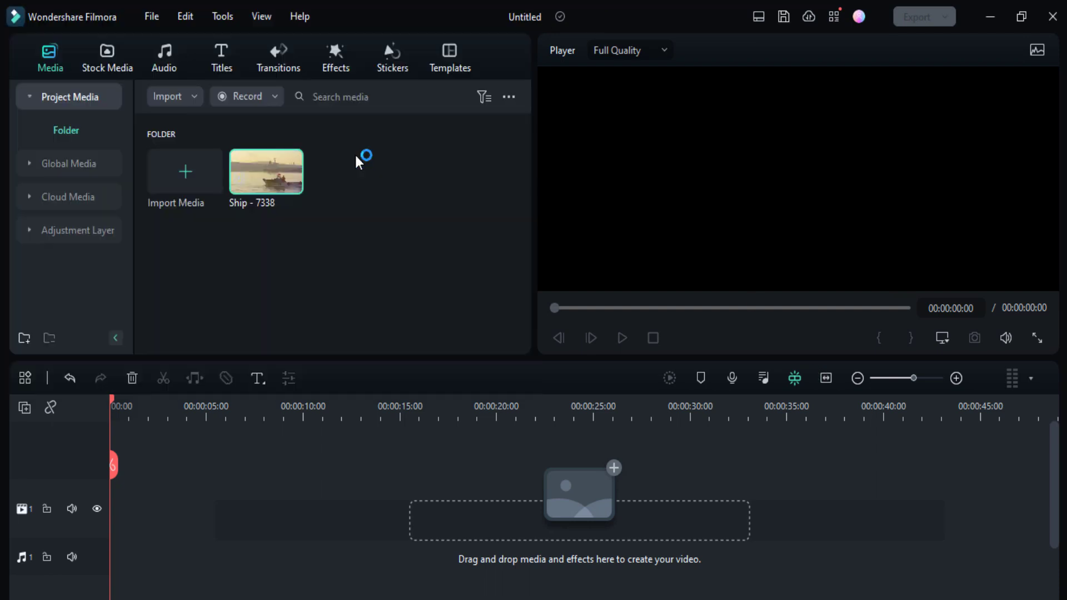
mouse_move(273, 180)
left_mouse_down()
mouse_move(160, 547)
mouse_move(112, 547)
left_mouse_up()
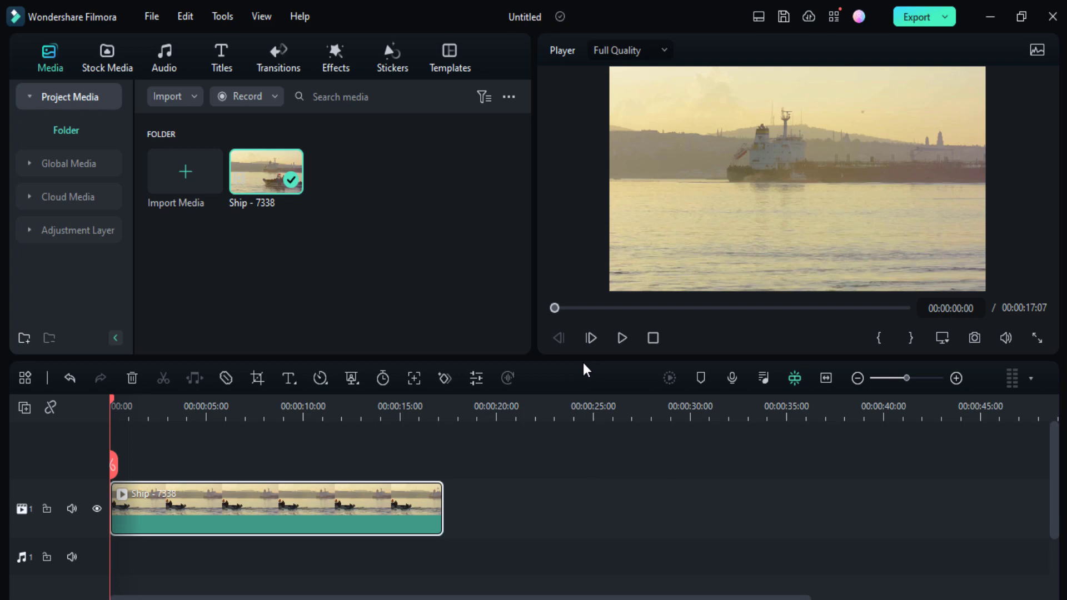
left_click(624, 337)
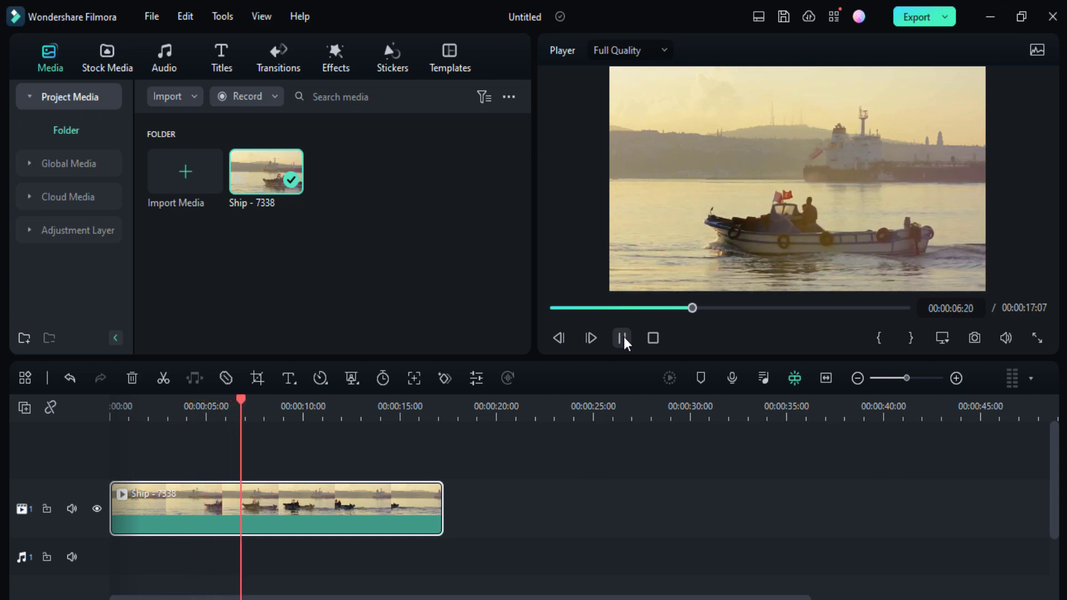
left_click(624, 337)
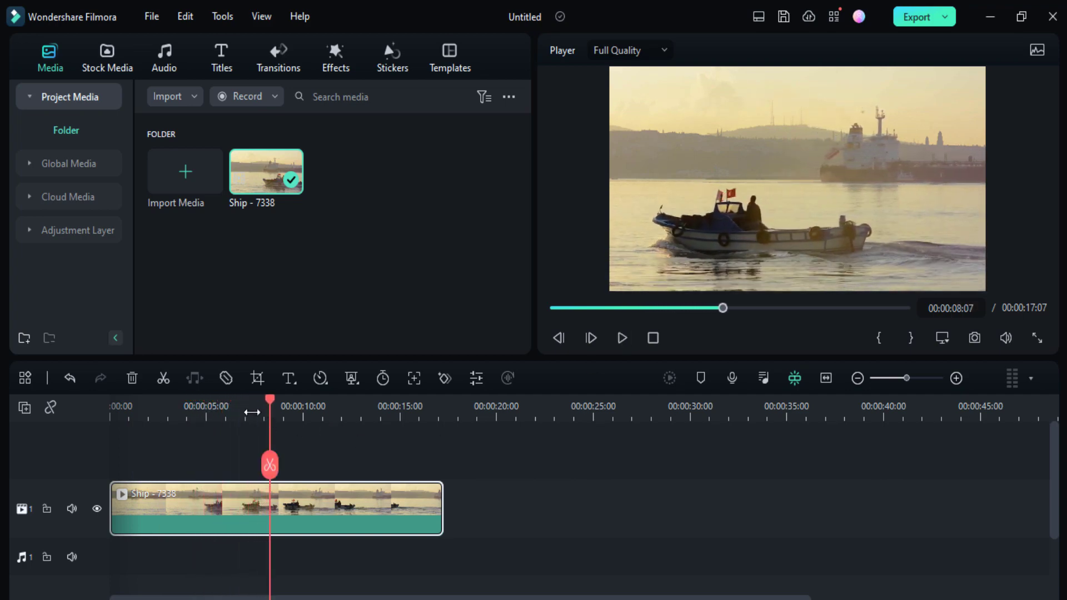
left_click_drag(269, 399, 204, 416)
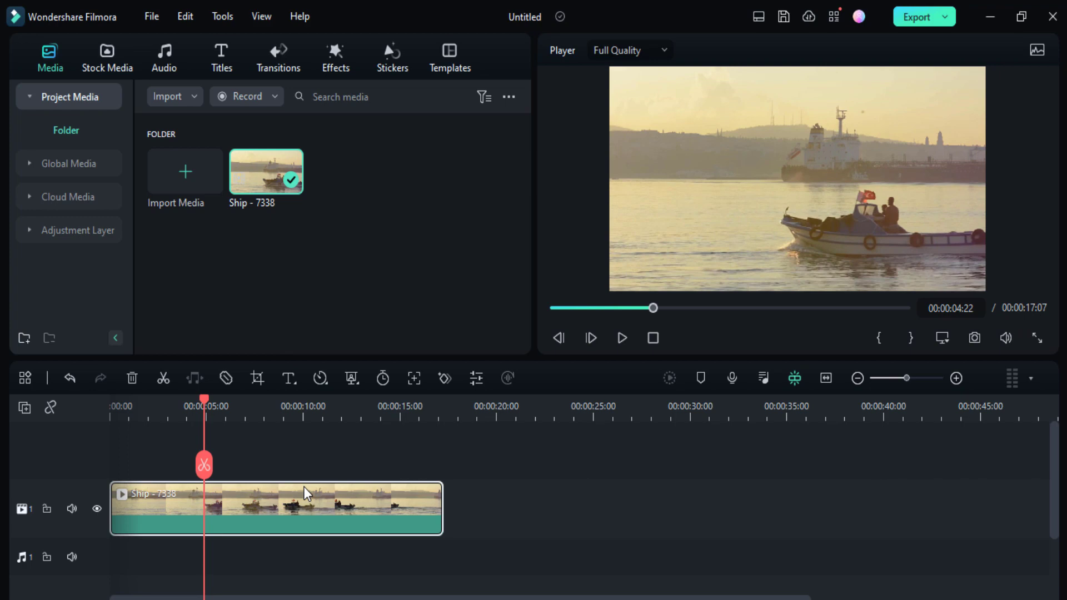
Step: Open the Ship clip's properties and add a Transform keyframe at 100% scale near four seconds
double_click(279, 513)
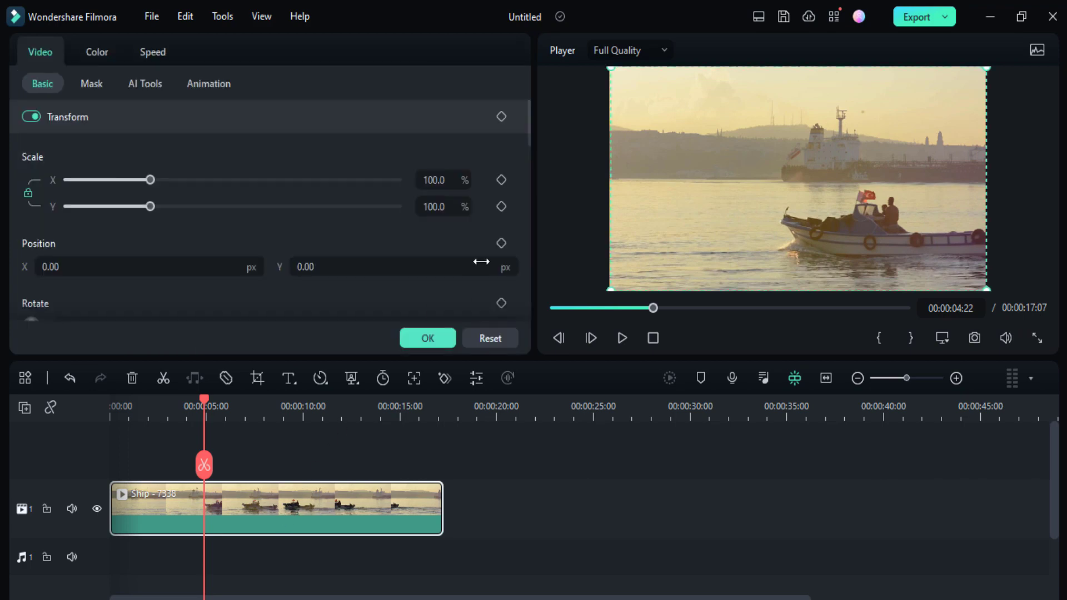
mouse_move(67, 117)
left_click(502, 117)
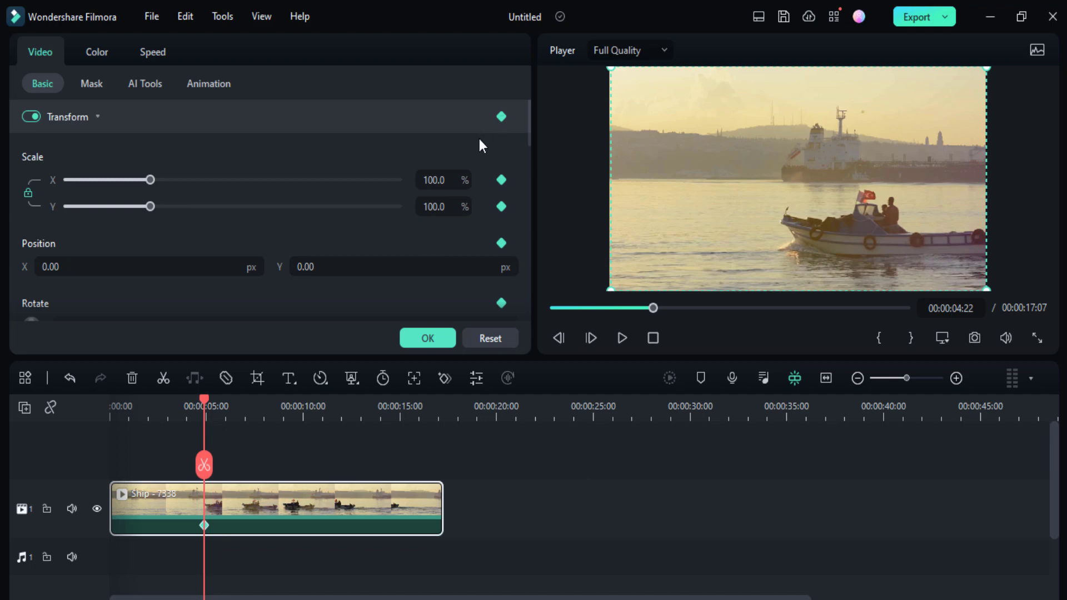
left_click(206, 539)
Step: Add a second keyframe at 00:00:06:10 with Scale 142.5%, then preview the zoom
left_click_drag(201, 397, 233, 400)
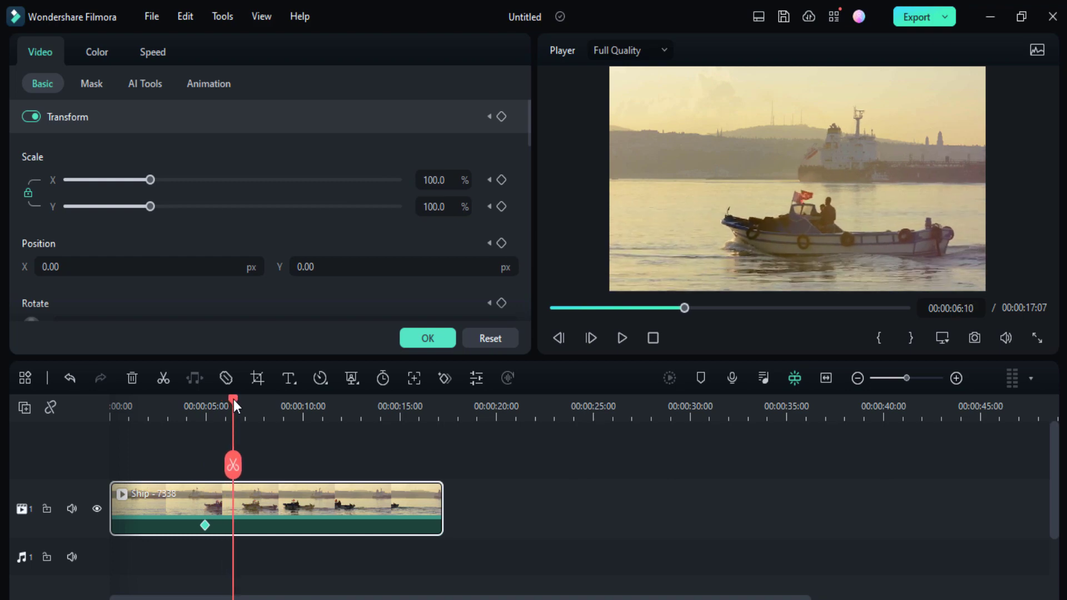
left_click(501, 117)
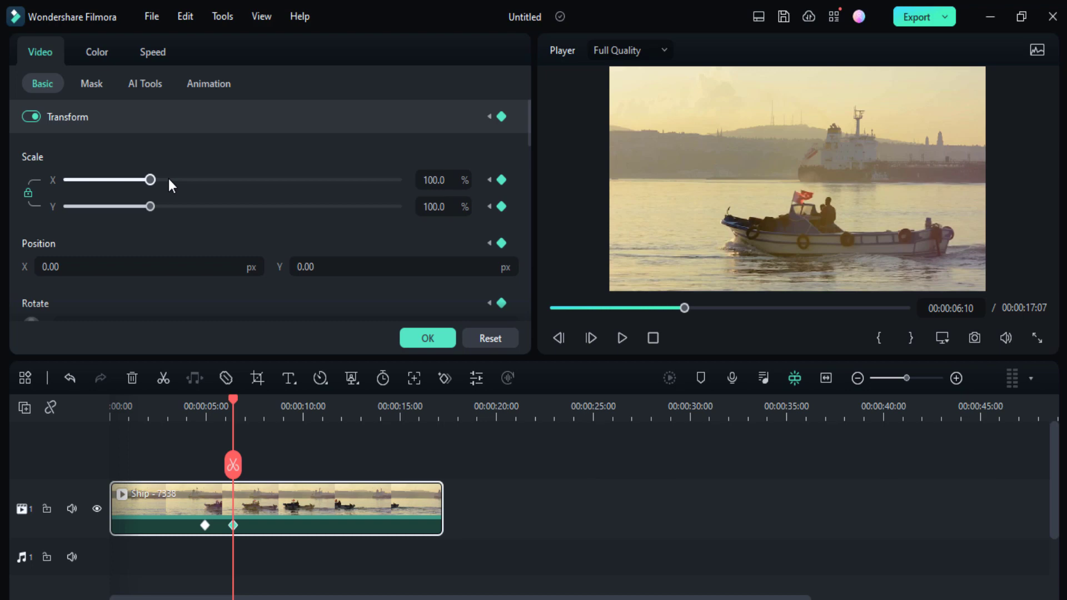
left_click_drag(152, 183, 187, 190)
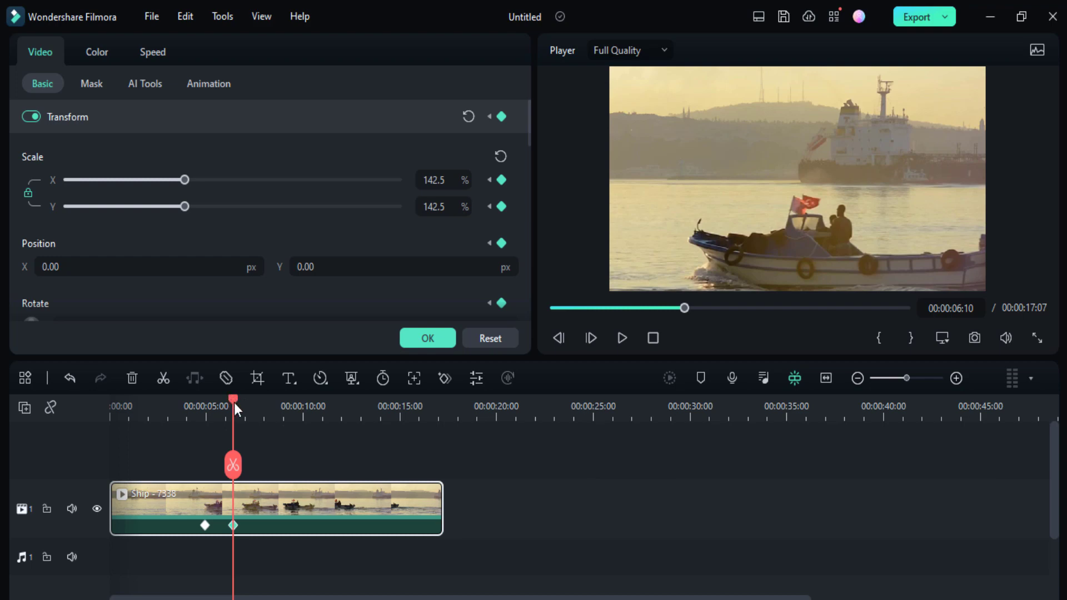
left_click_drag(234, 403, 197, 419)
left_click(618, 333)
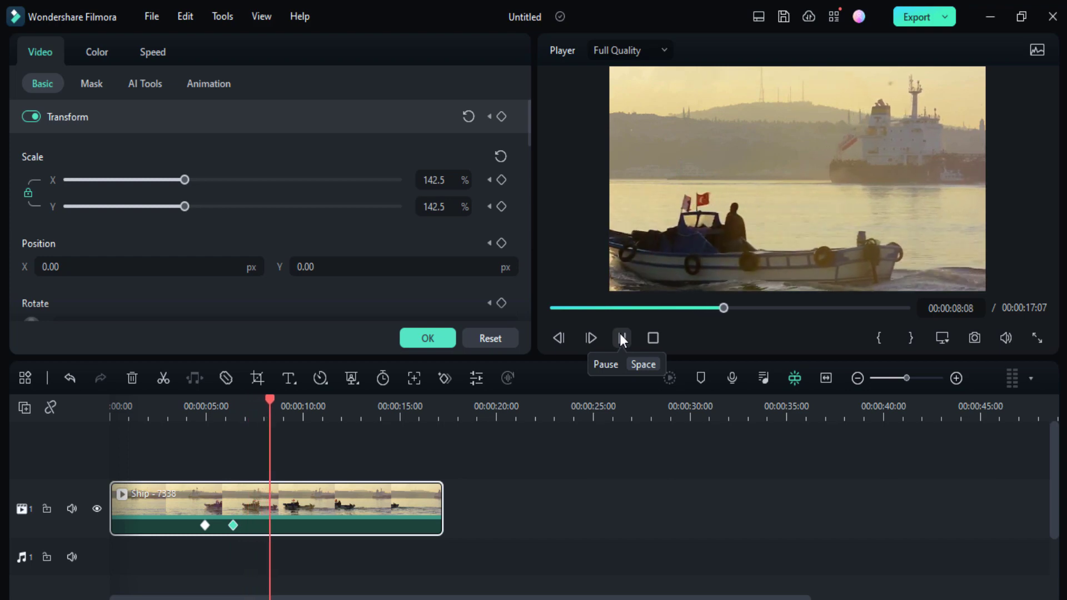
Step: Keyframe Position X to 272 px at about nine seconds, then replay from six seconds
left_click(619, 334)
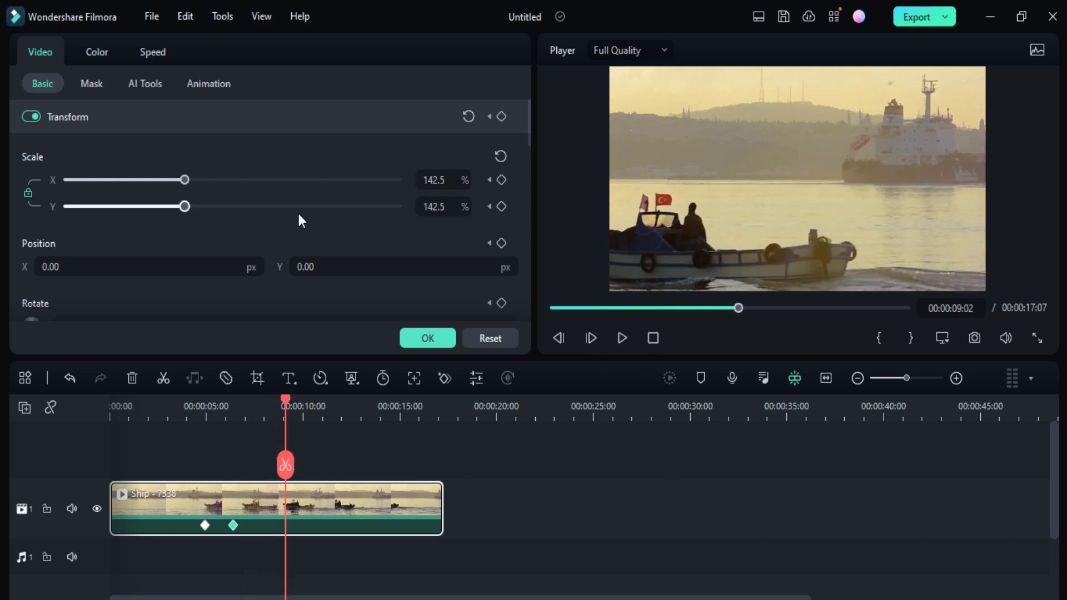
scroll(269, 227, "down", 1)
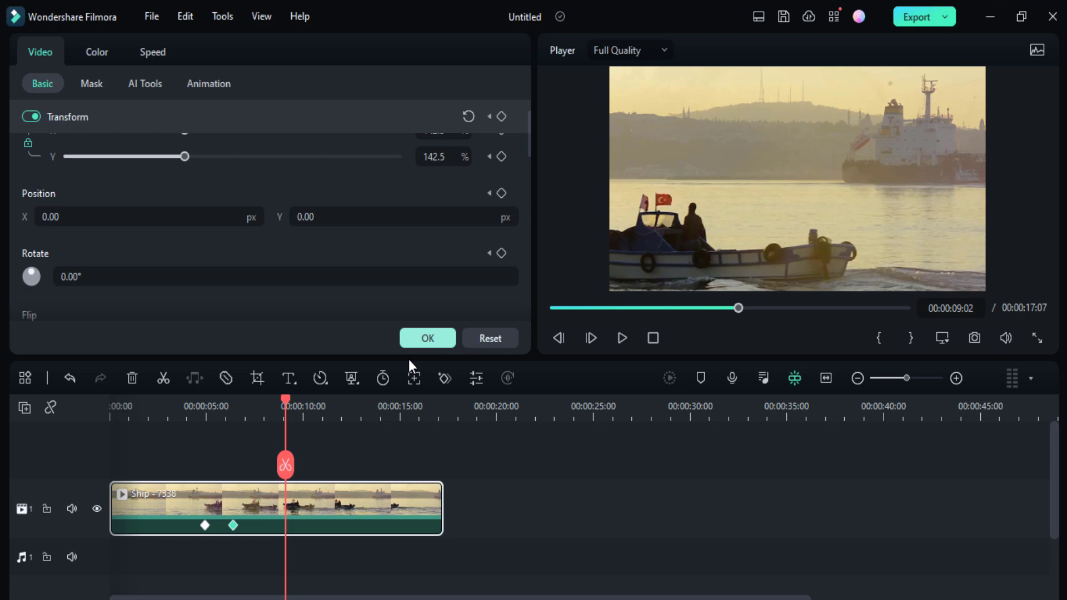
left_click(100, 219)
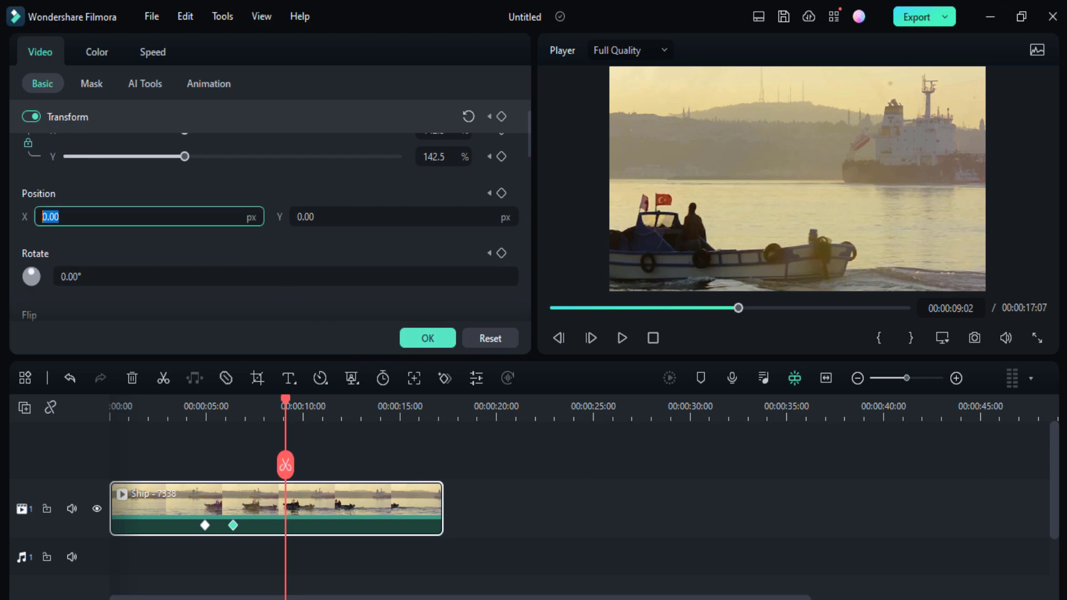
left_click(436, 220)
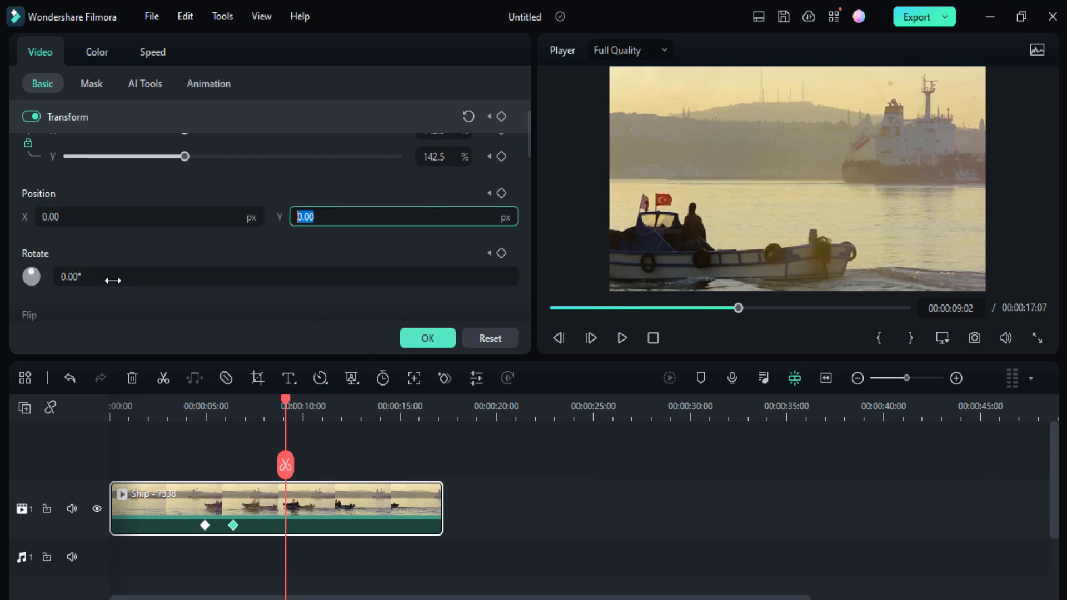
left_click(147, 216)
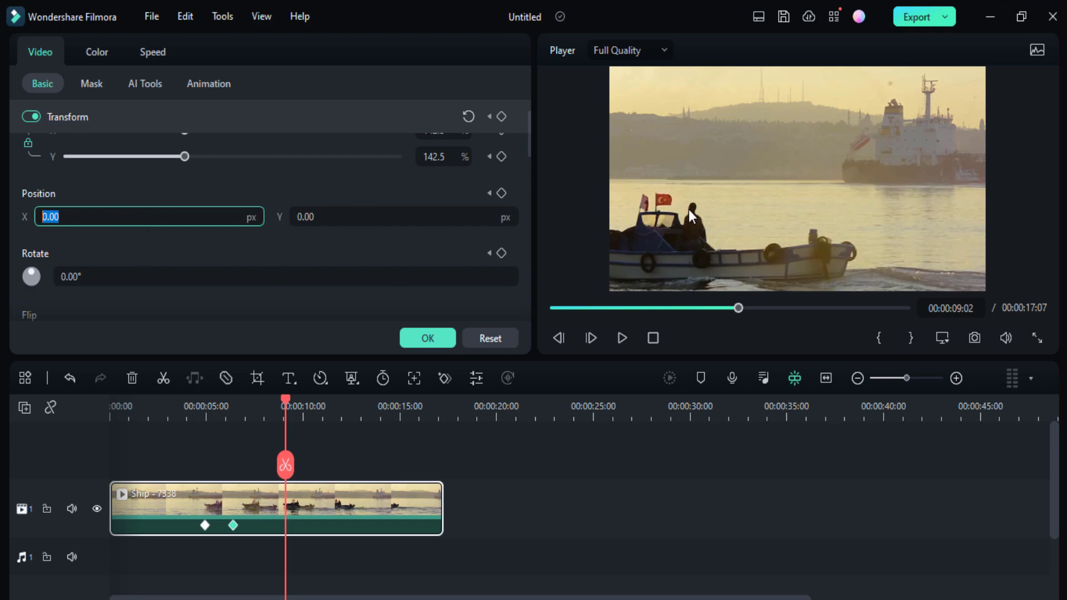
left_click_drag(689, 209, 773, 210)
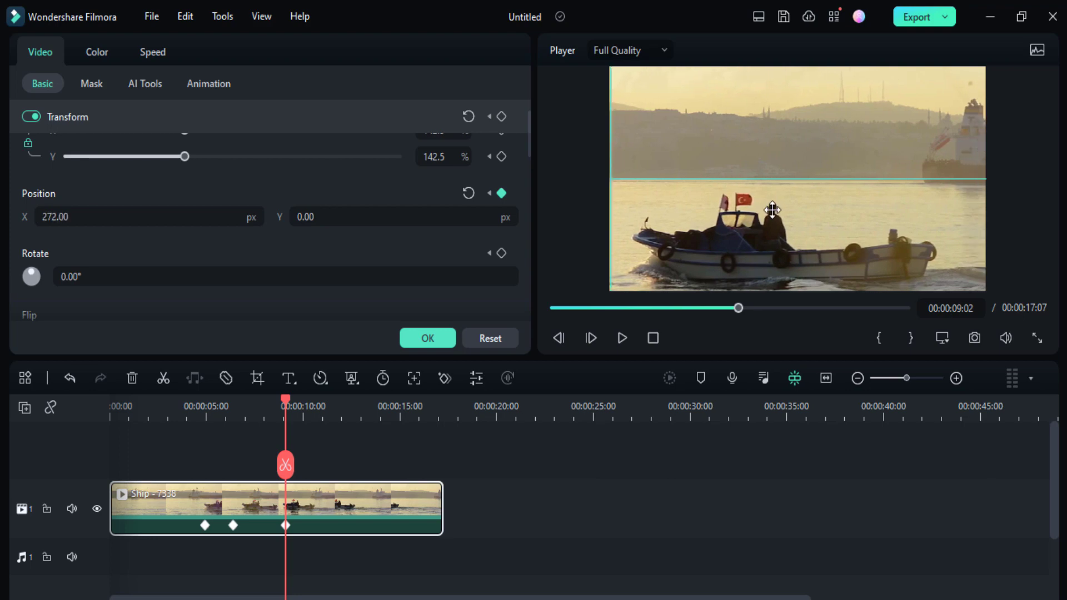
left_click(199, 216)
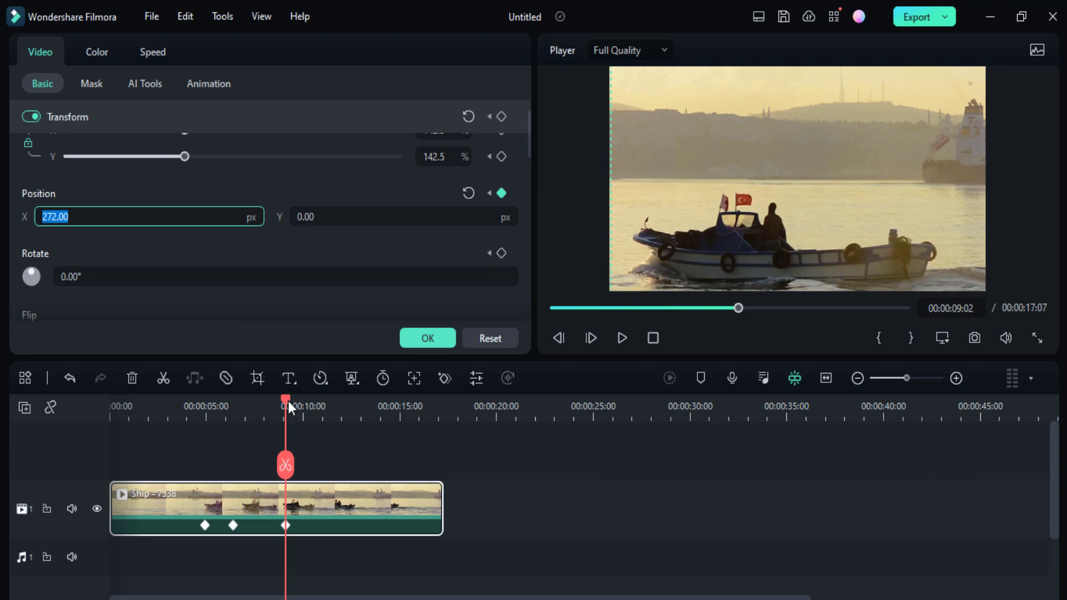
left_click_drag(288, 402, 228, 408)
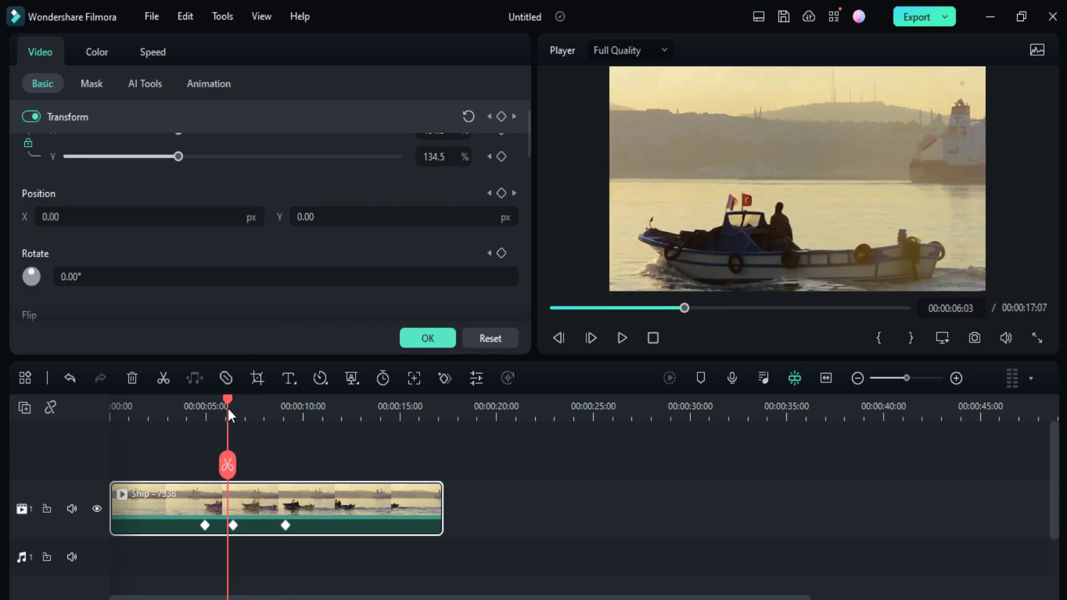
left_click(622, 338)
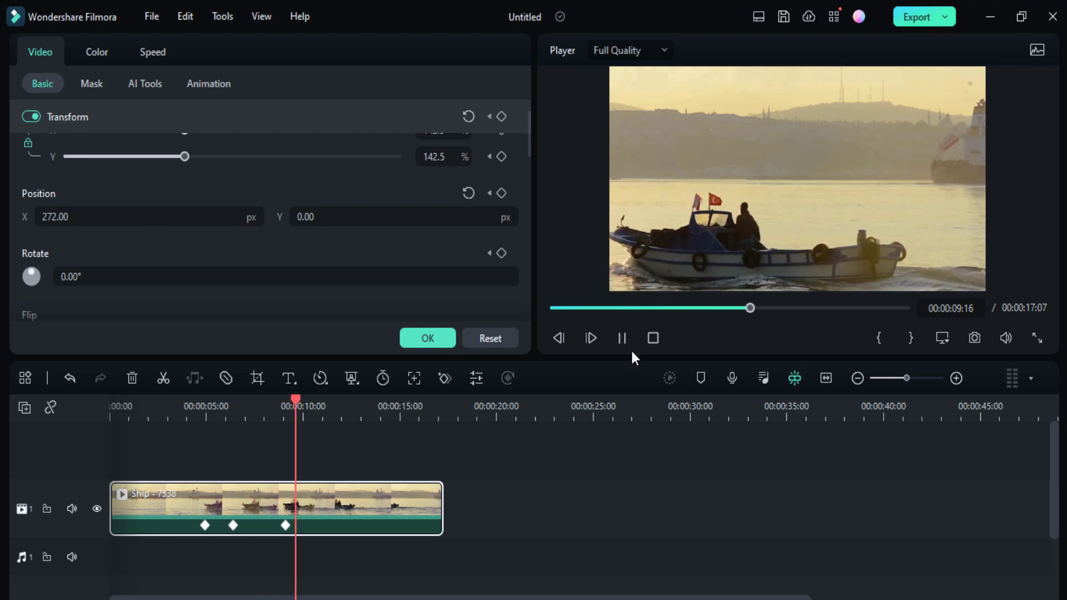
Step: Keyframe the zoomed framing at 12:22, then reset to 100% scale and 0 position at 13:23
key("space")
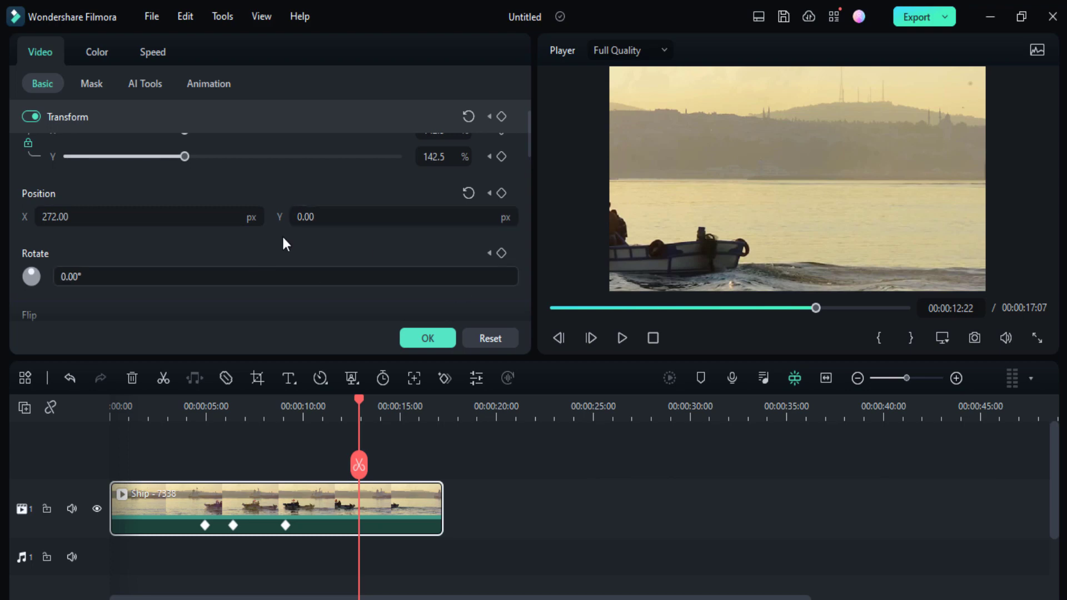
scroll(386, 237, "down", 1)
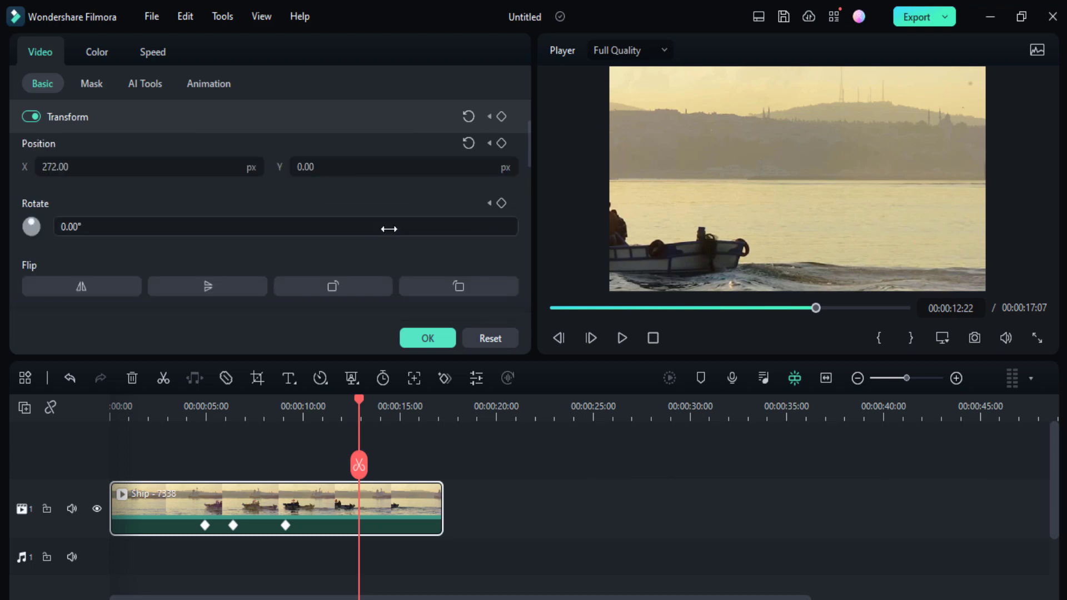
scroll(165, 305, "down", 1)
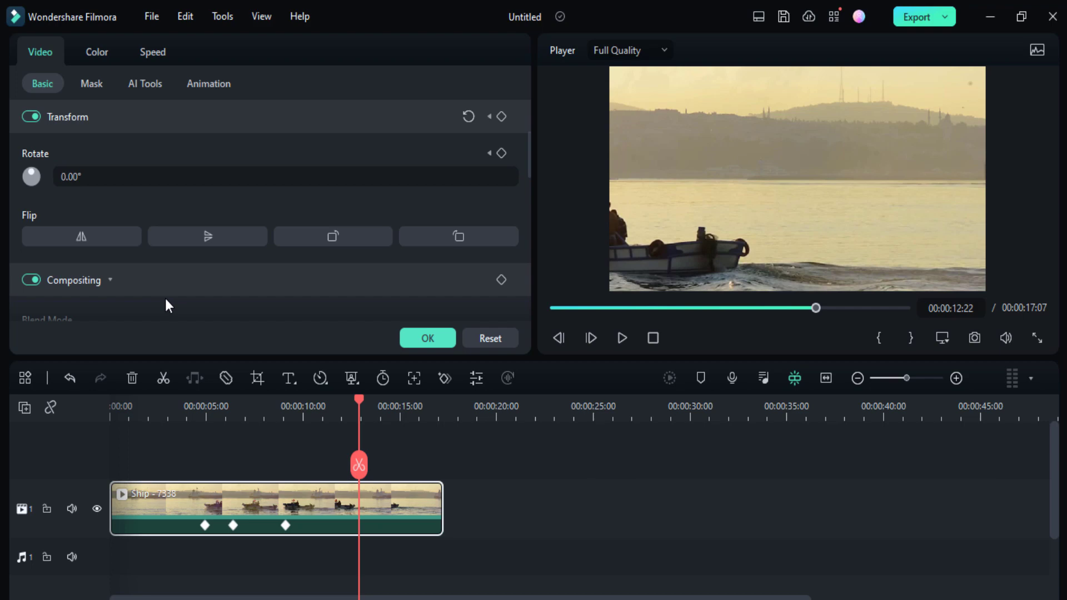
scroll(379, 277, "down", 1)
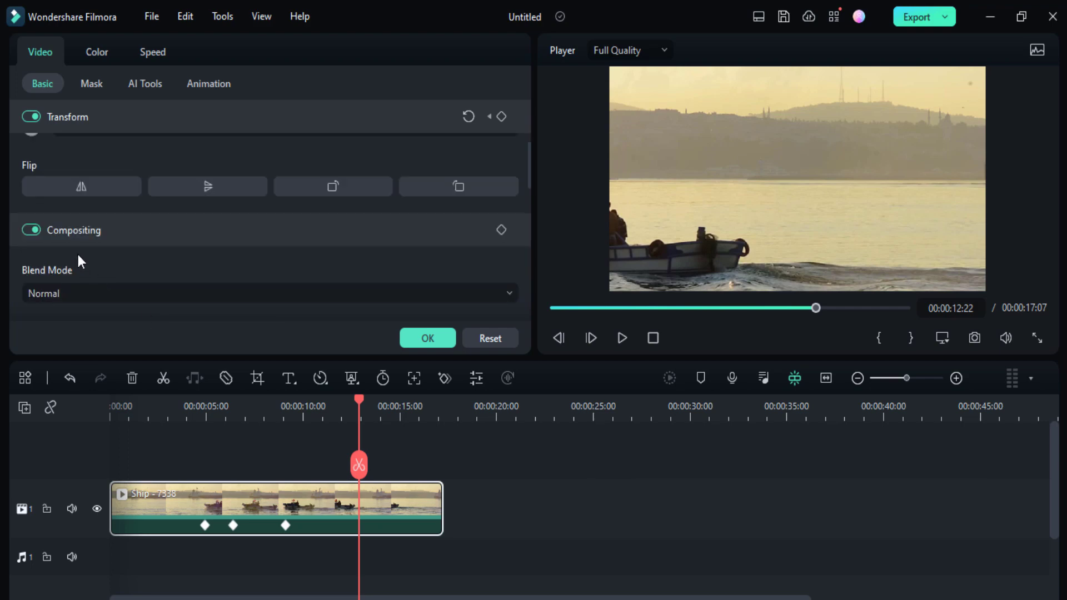
scroll(344, 164, "up", 4)
left_click(500, 118)
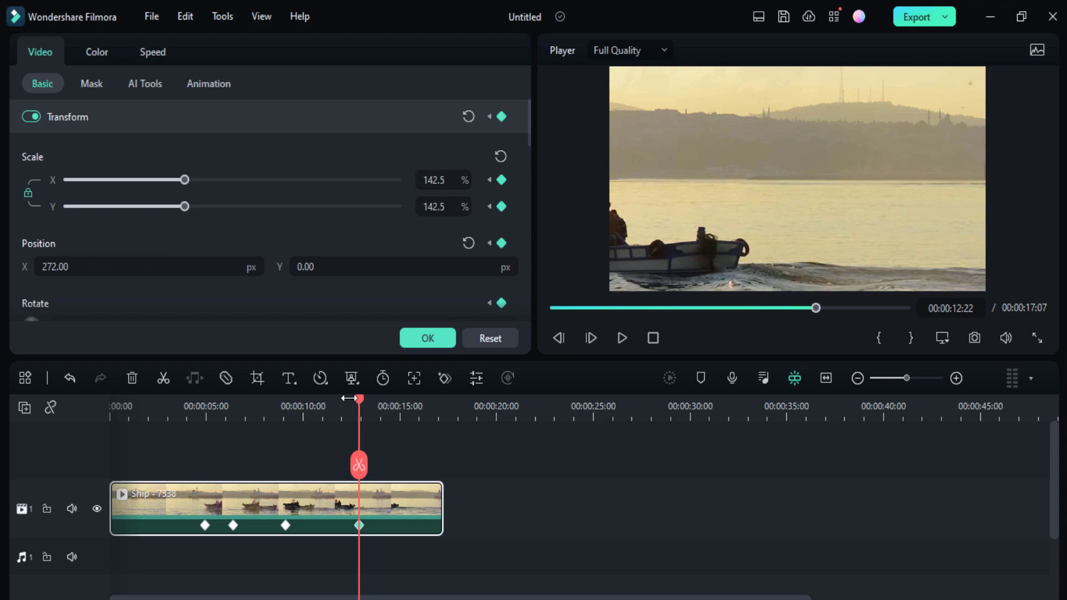
left_click_drag(363, 396, 381, 404)
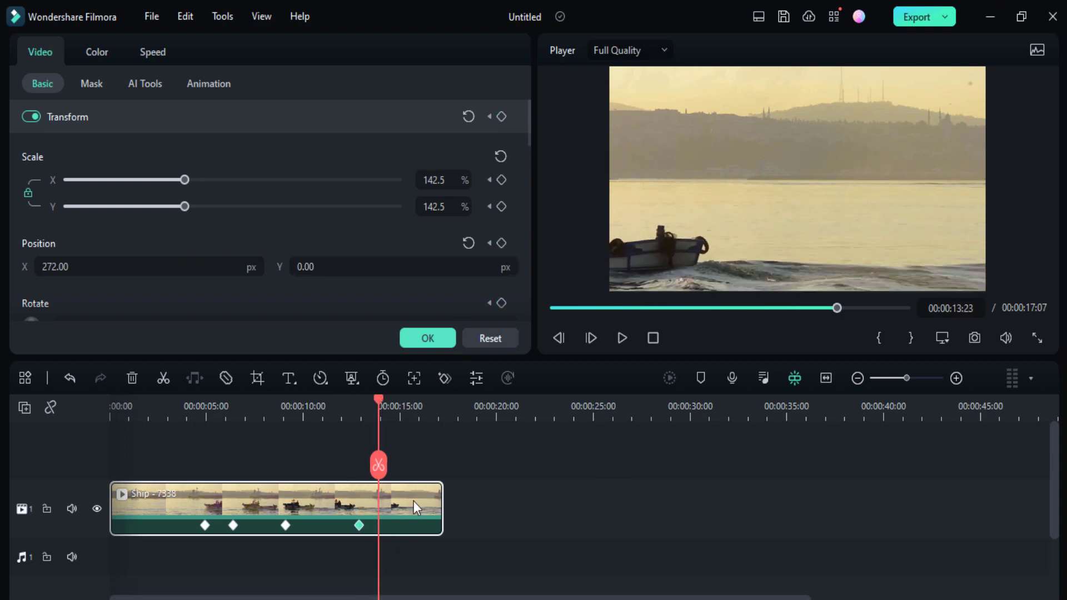
left_click(505, 112)
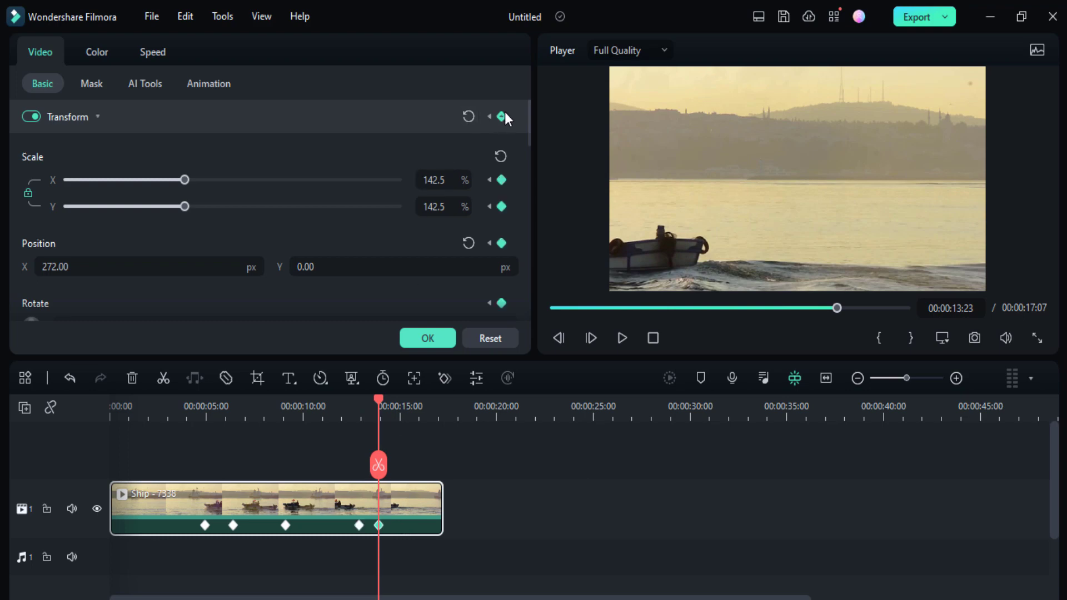
left_click(468, 116)
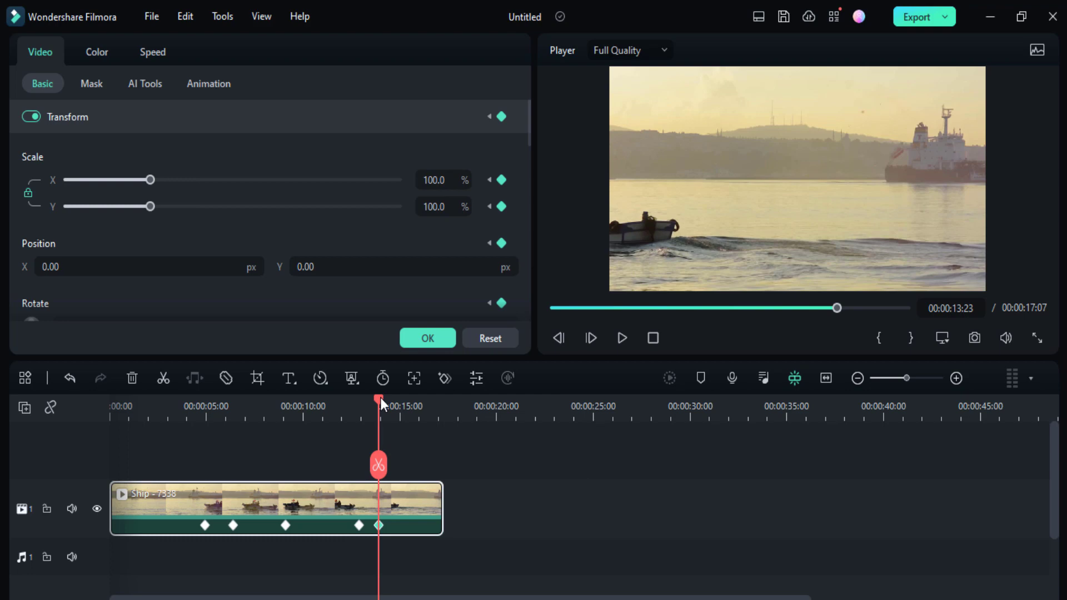
left_click_drag(380, 398, 86, 441)
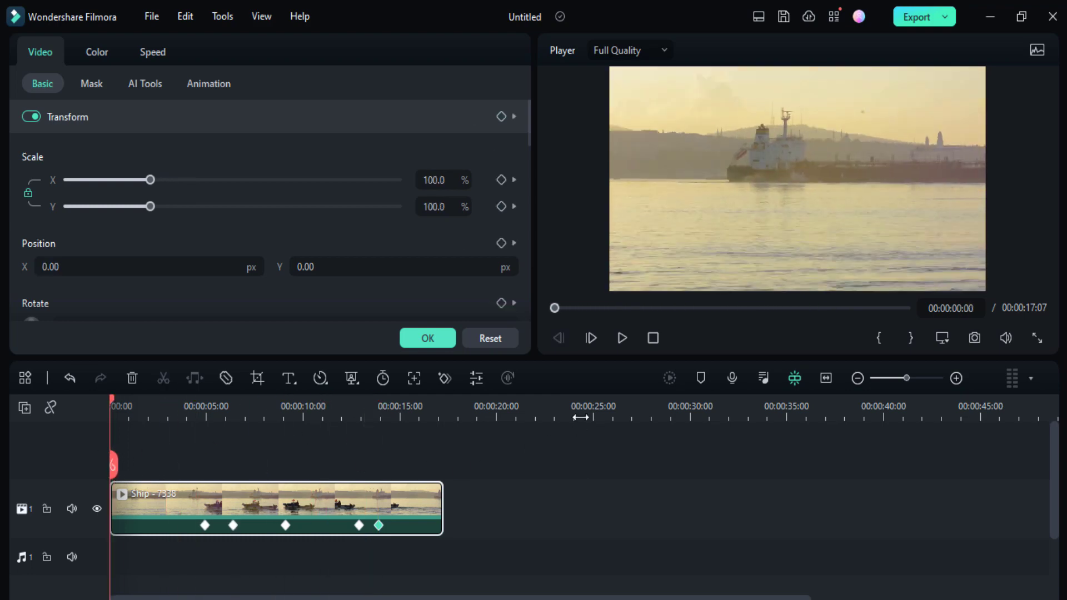
Step: Preview the zoom from the start, then browse the Speed, Color, Video and AI Tools settings
left_click(624, 338)
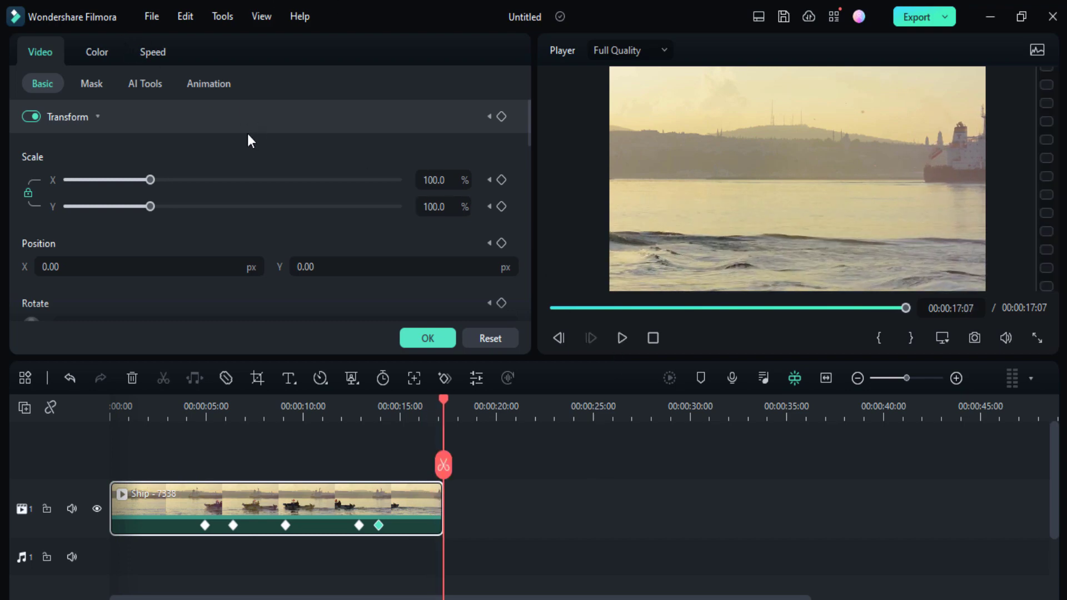
left_click(93, 55)
left_click(163, 50)
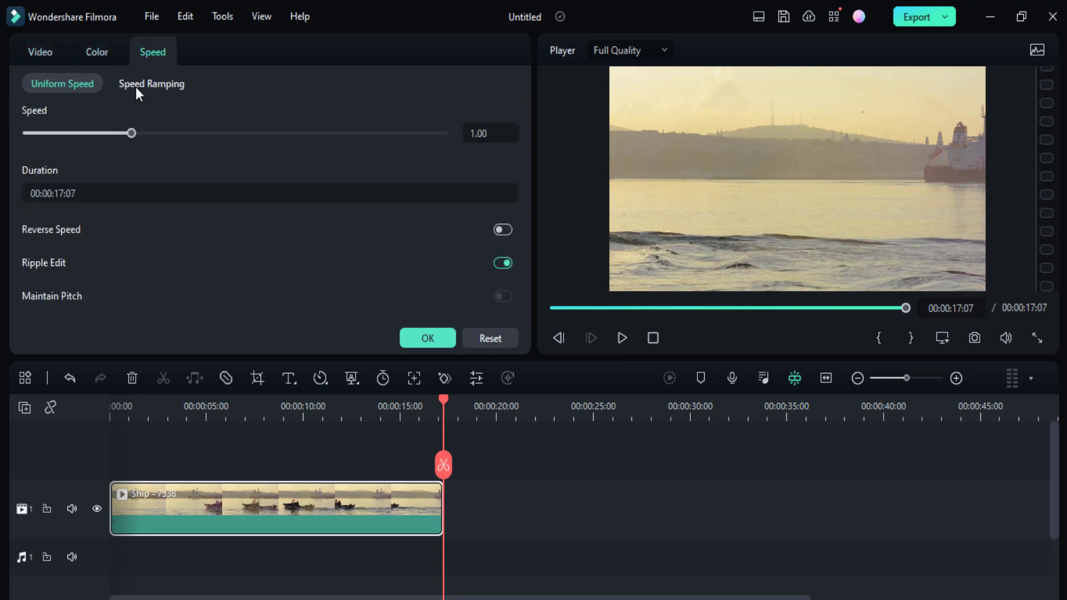
left_click(96, 51)
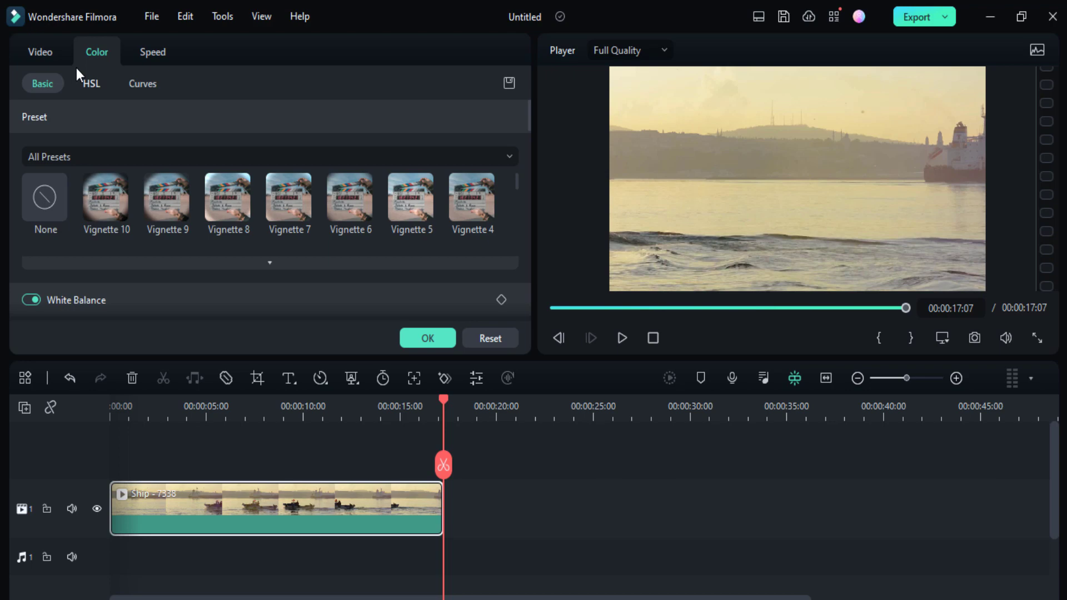
left_click(41, 51)
left_click(139, 81)
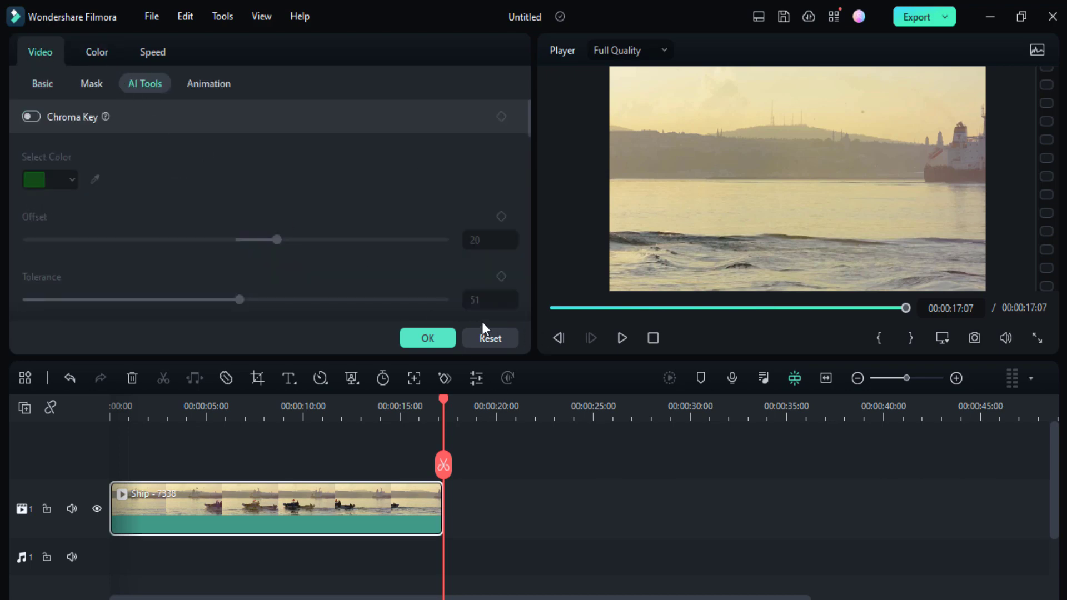
Step: Confirm the clip's property edits with OK to return to the Media library
left_click(427, 339)
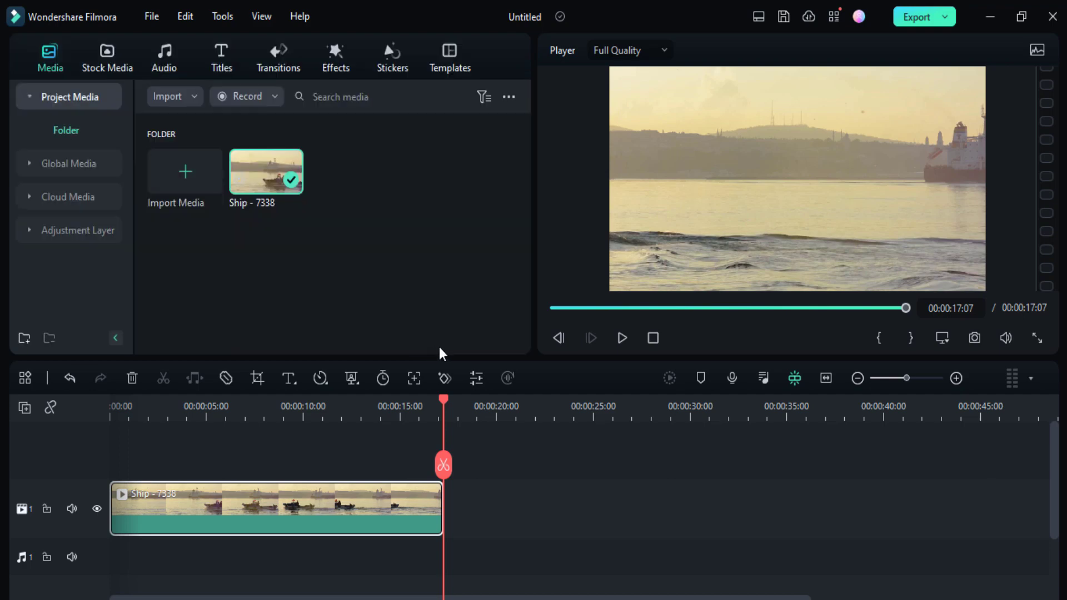